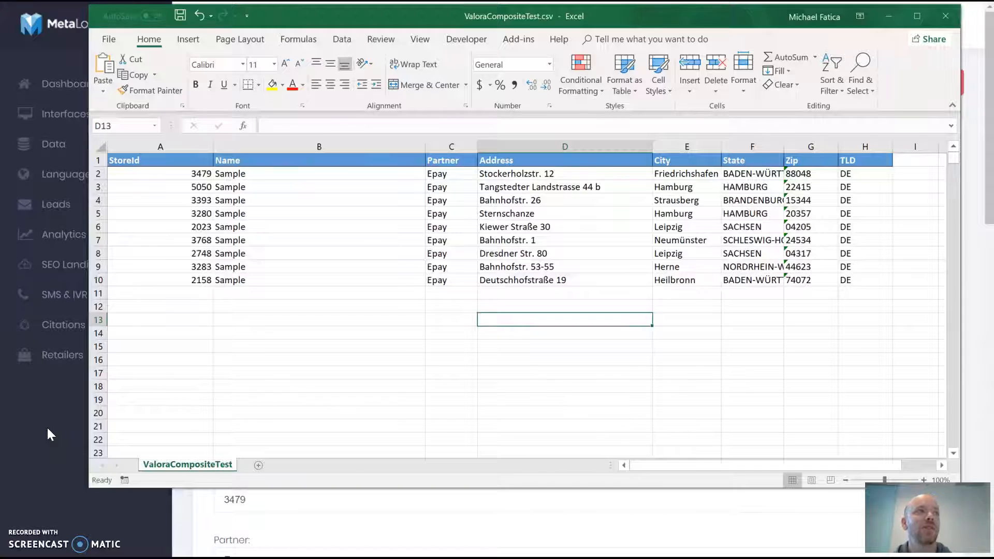
Switch to MetaLocator, find the External Key field in the data fields list and open it
left_click(47, 427)
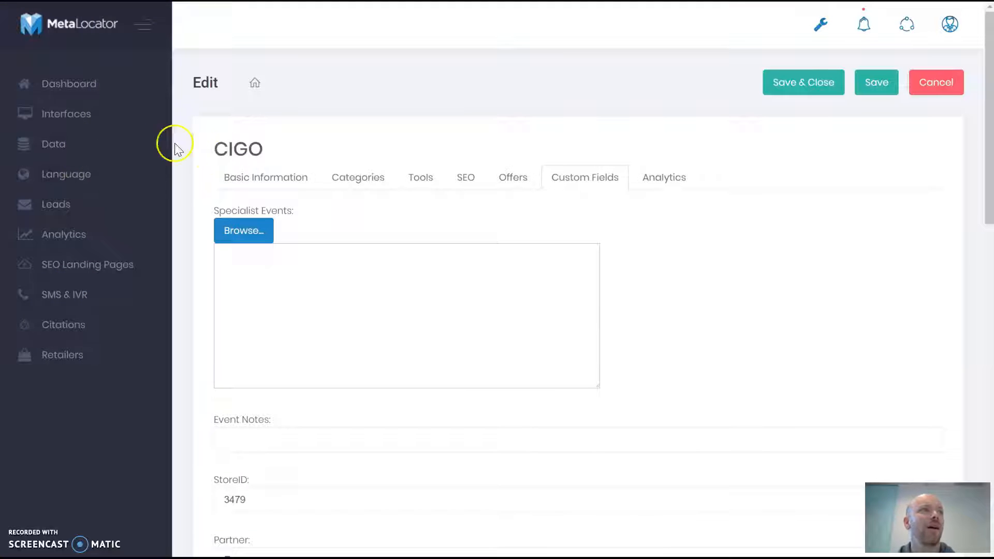
left_click(97, 144)
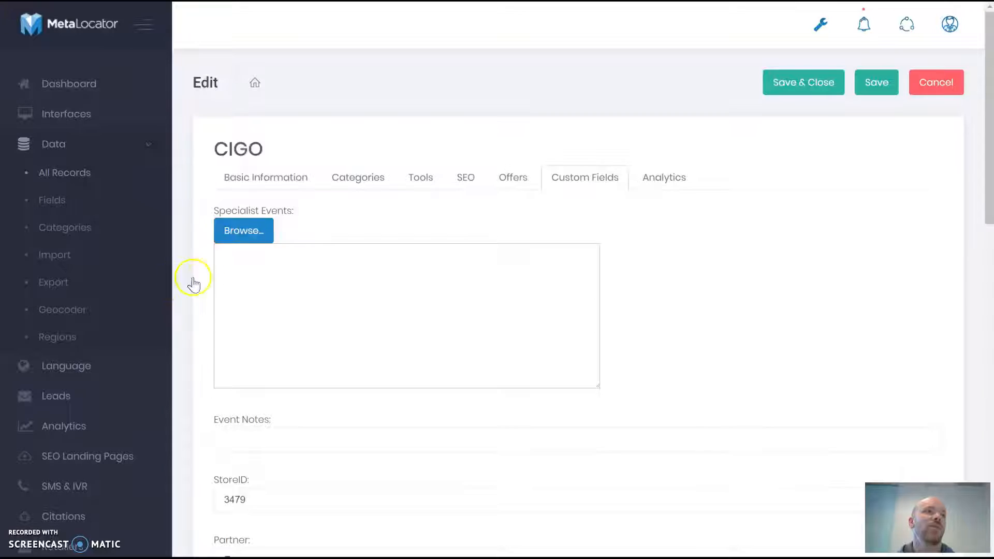
scroll(344, 314, "down", 7)
scroll(345, 315, "up", 3)
key("ctrl+f")
type("exter")
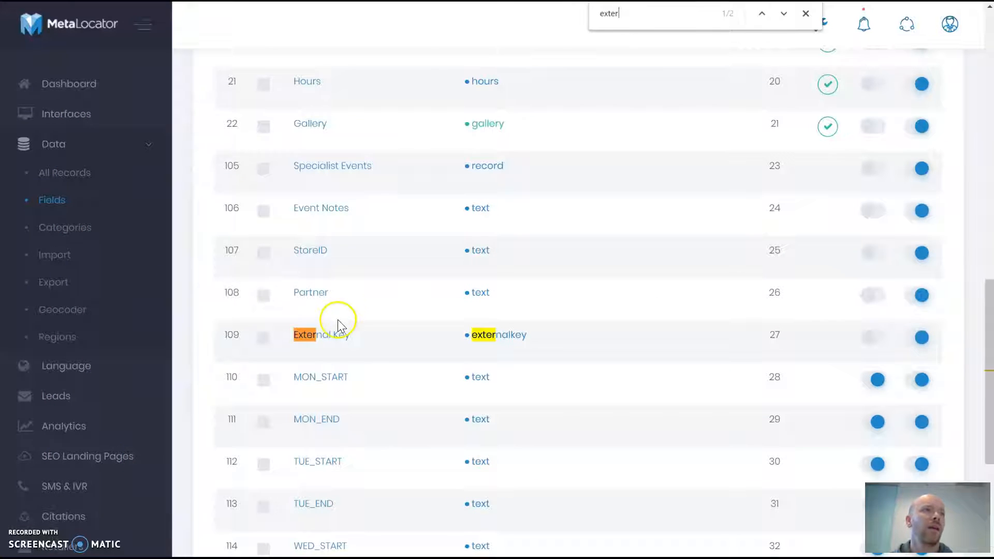
key("Escape")
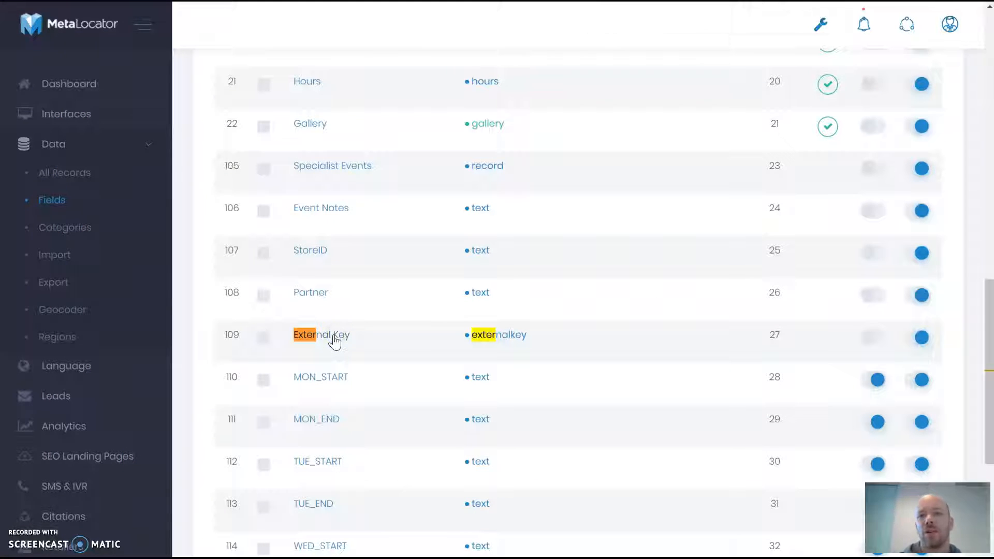
left_click(334, 337)
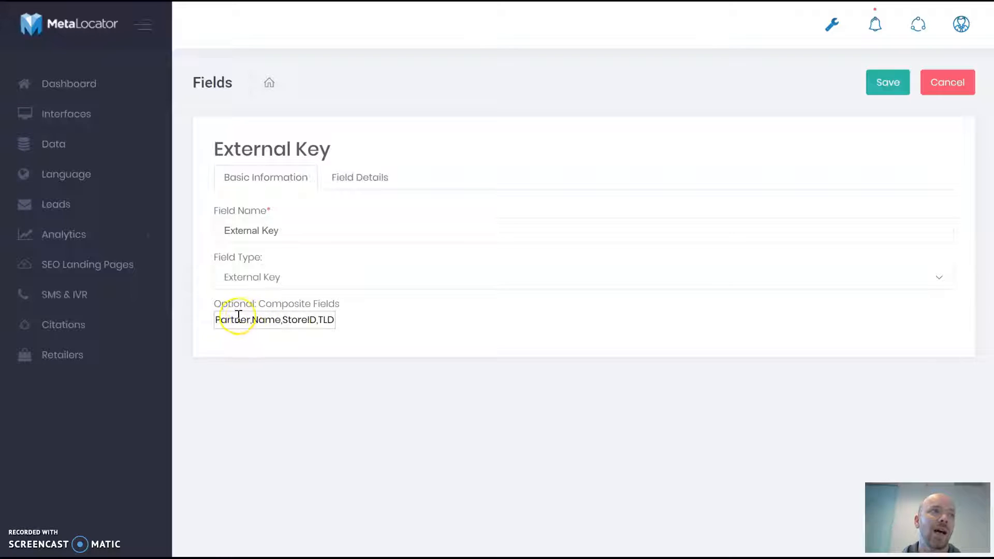
Examine the External Key's composite fields and compare them with the columns of ValoraCompositeTest.csv in Excel
left_click_drag(216, 317, 367, 334)
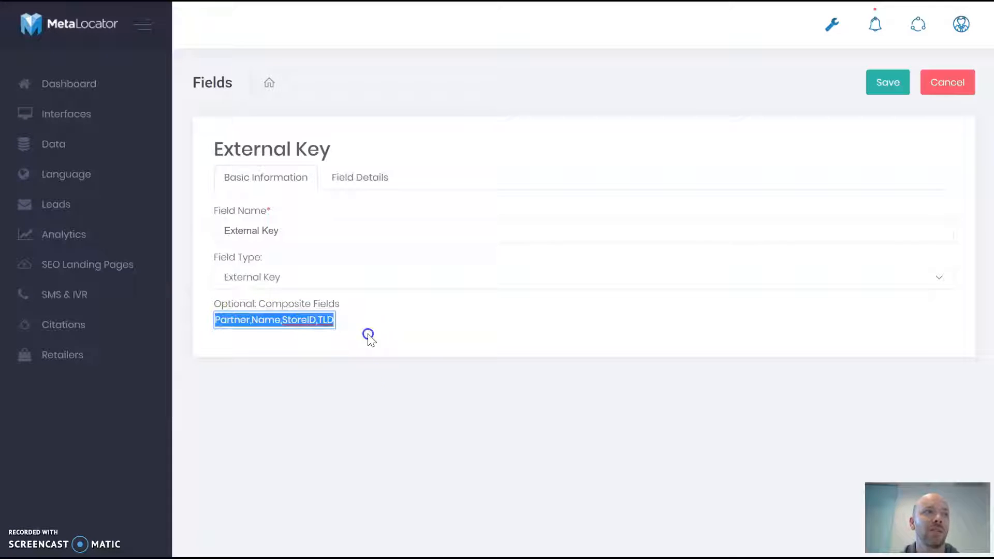
left_click(357, 385)
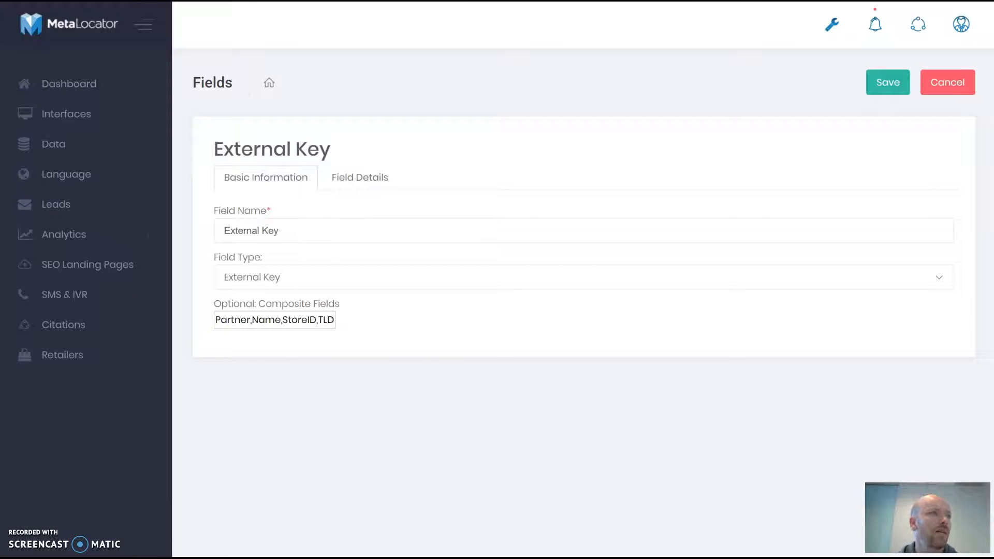
key("alt+Tab")
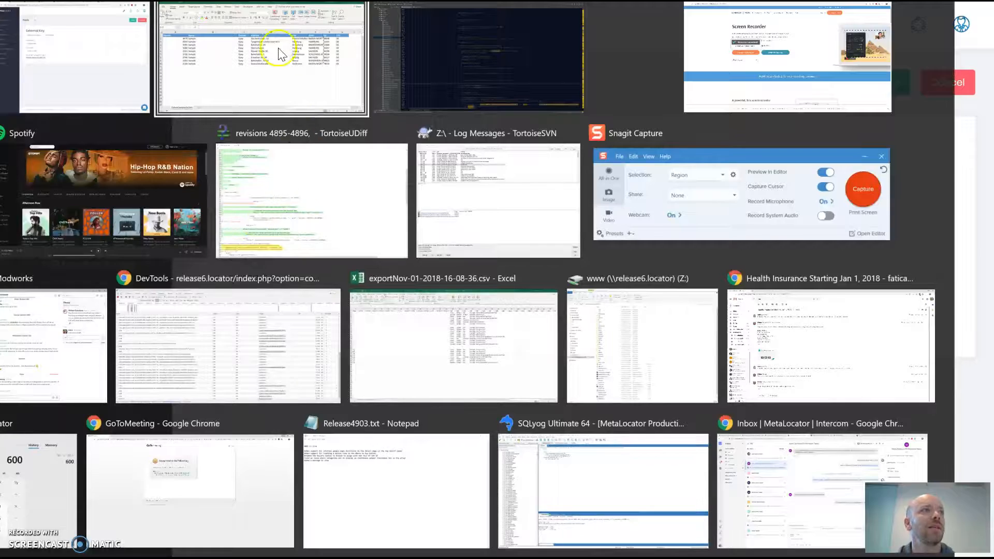
left_click(279, 55)
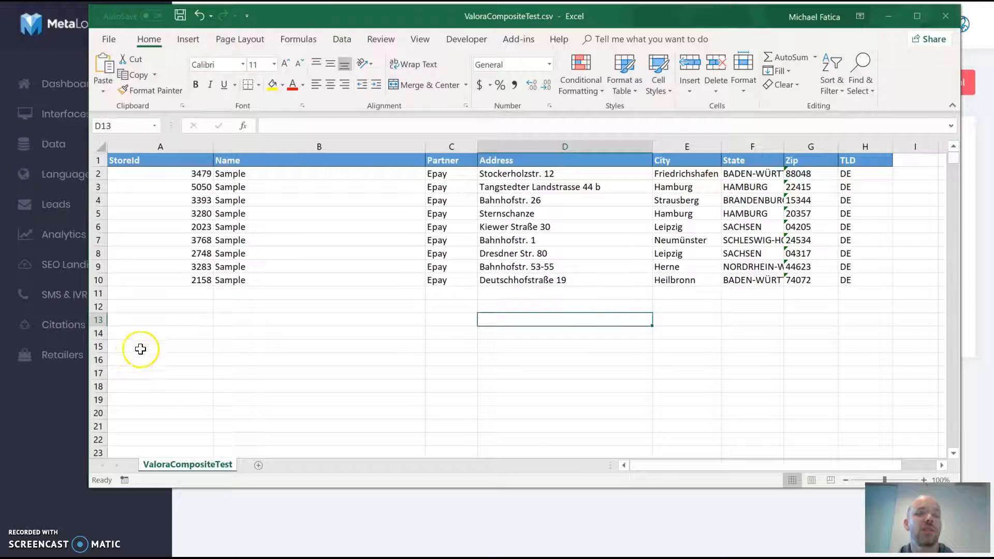
Switch back to MetaLocator and start a data import by uploading ValoraCompositeTest.csv from the Desktop
left_click(26, 503)
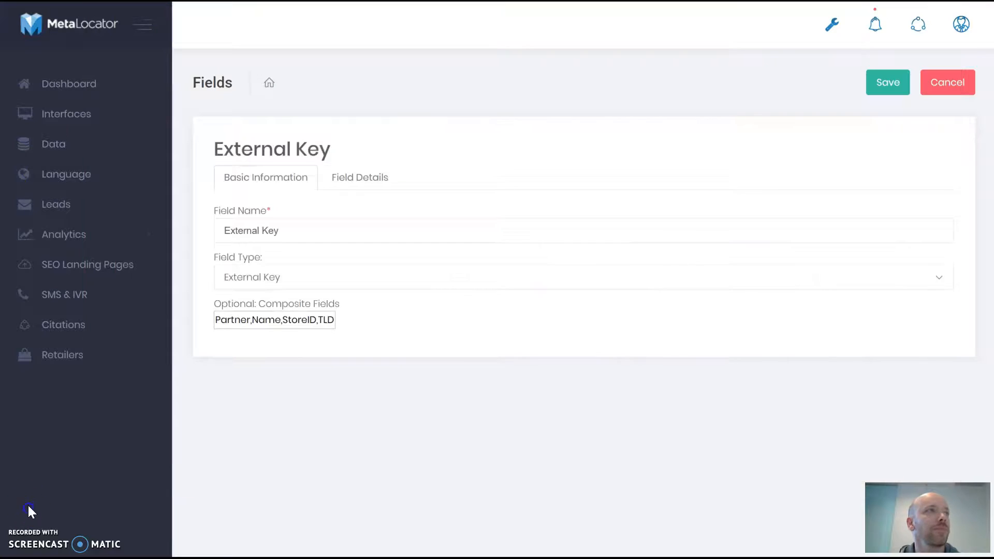
left_click(66, 145)
left_click(94, 261)
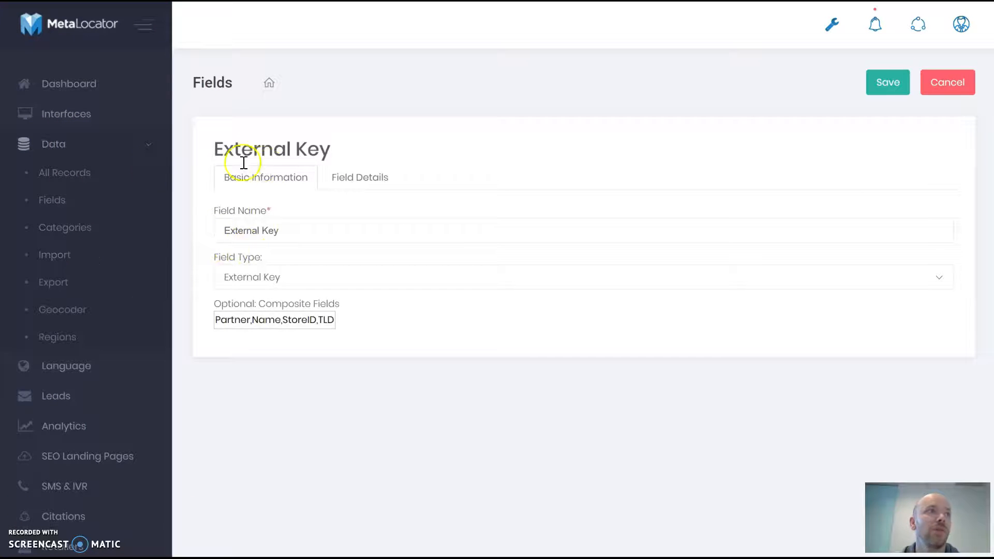
mouse_move(277, 325)
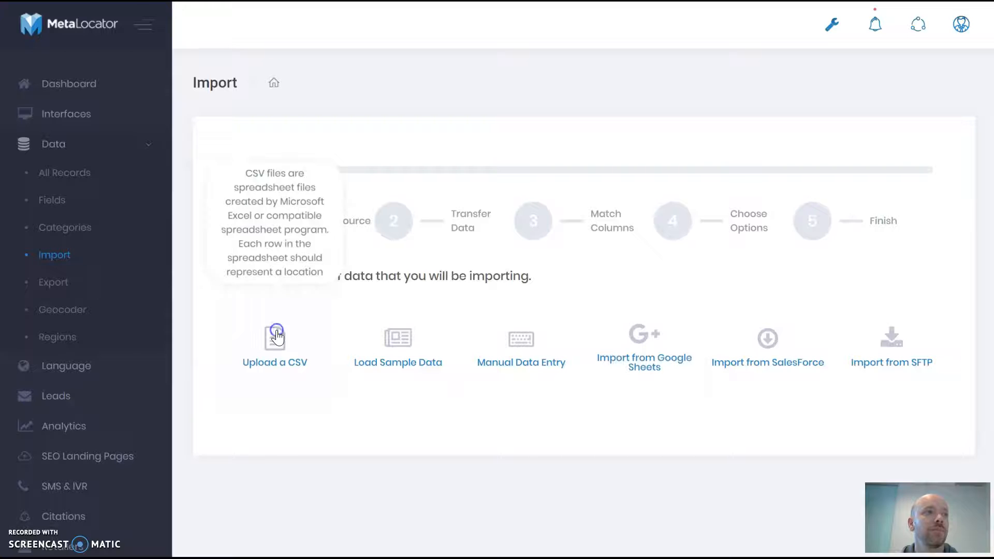
left_click(317, 343)
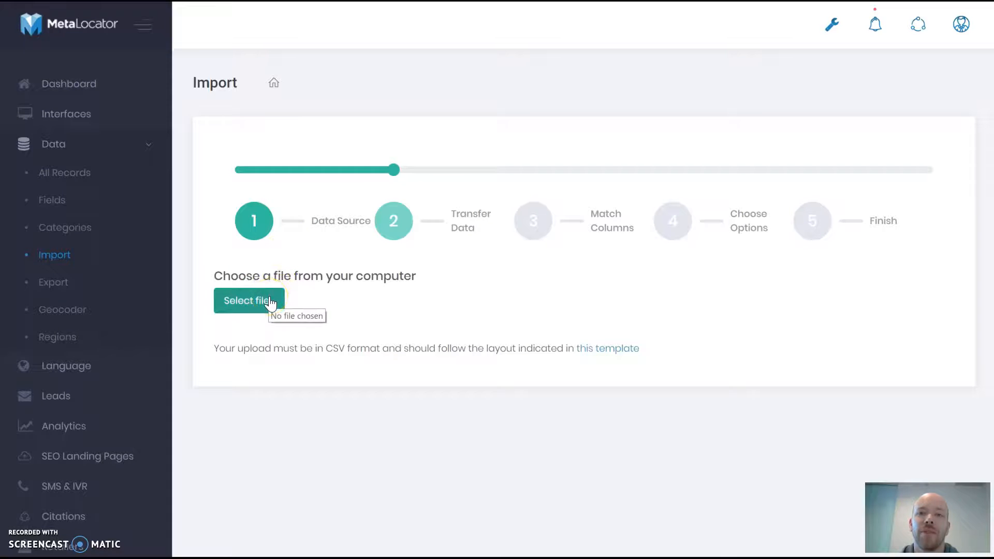
left_click(270, 300)
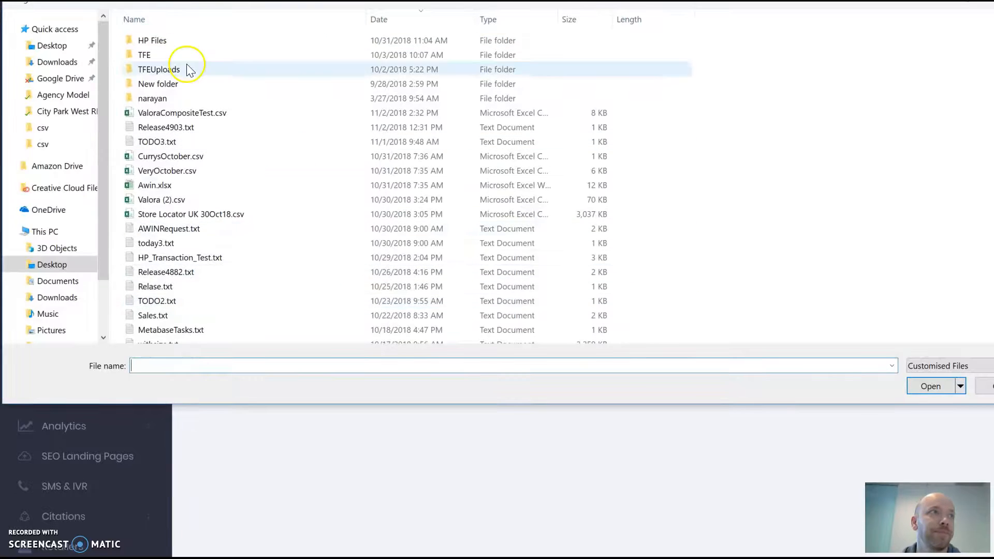
left_click(207, 110)
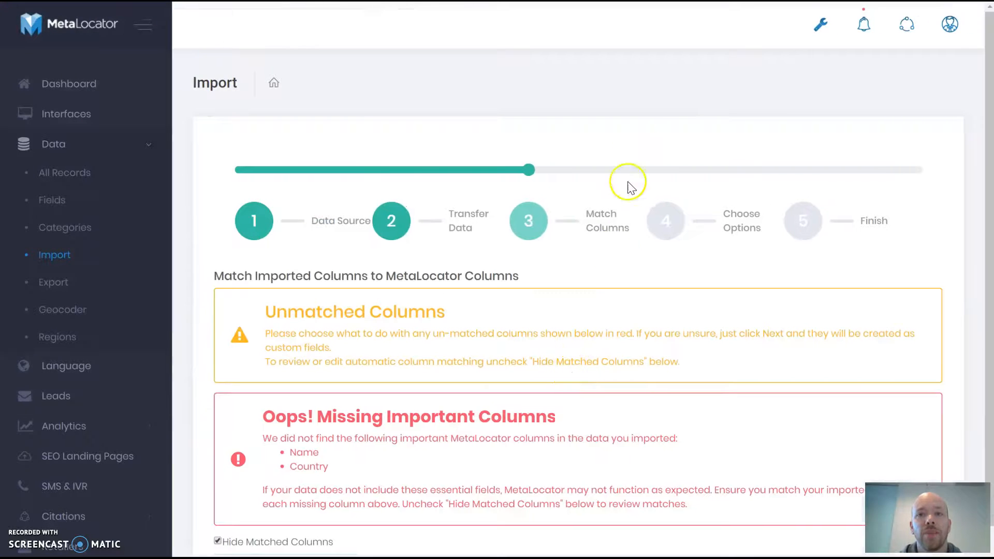
Show the already matched import columns and match the Store identifier column to StoreID
scroll(645, 150, "down", 3)
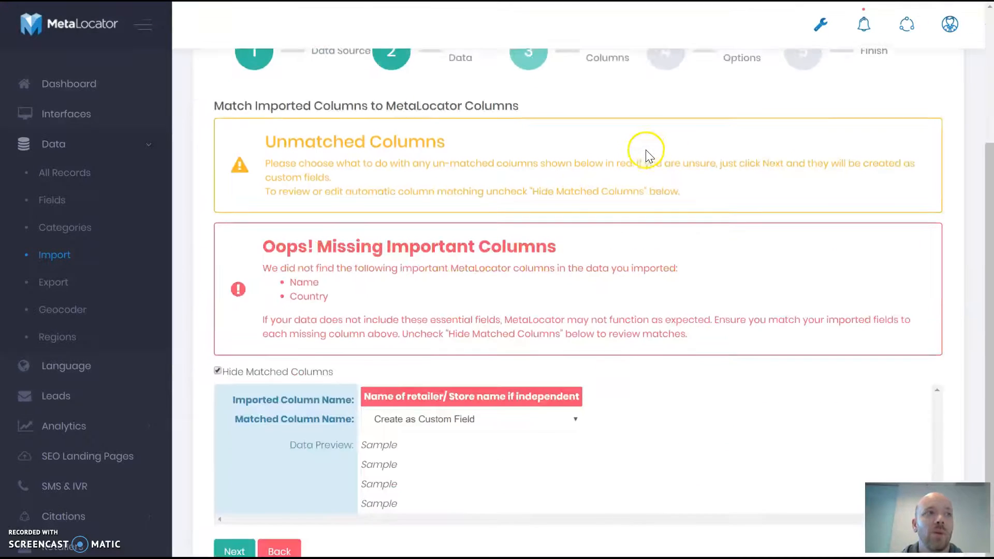
left_click(291, 371)
left_click(451, 423)
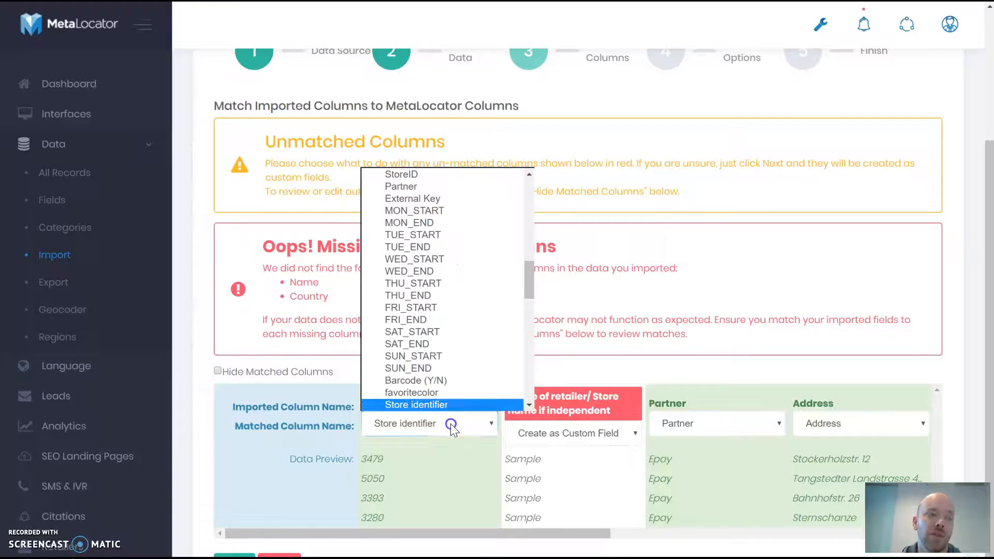
mouse_move(523, 288)
left_mouse_down()
mouse_move(523, 247)
mouse_move(523, 268)
left_mouse_up()
left_click(457, 300)
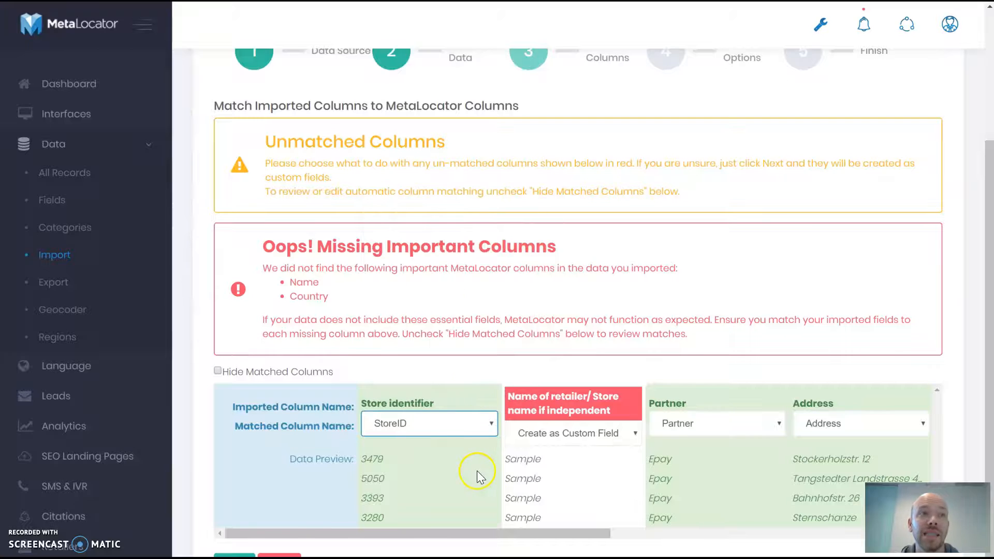
Match the "Name of retailer/ Store name if independent" column to Name, check the remaining matches and continue to the import options
left_click(570, 431)
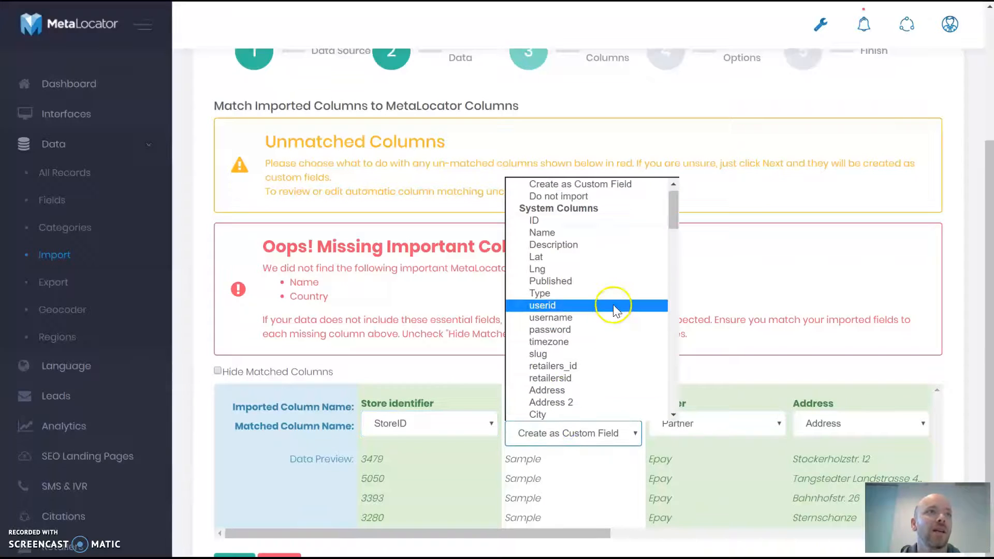
left_click(629, 232)
left_click_drag(534, 522, 880, 539)
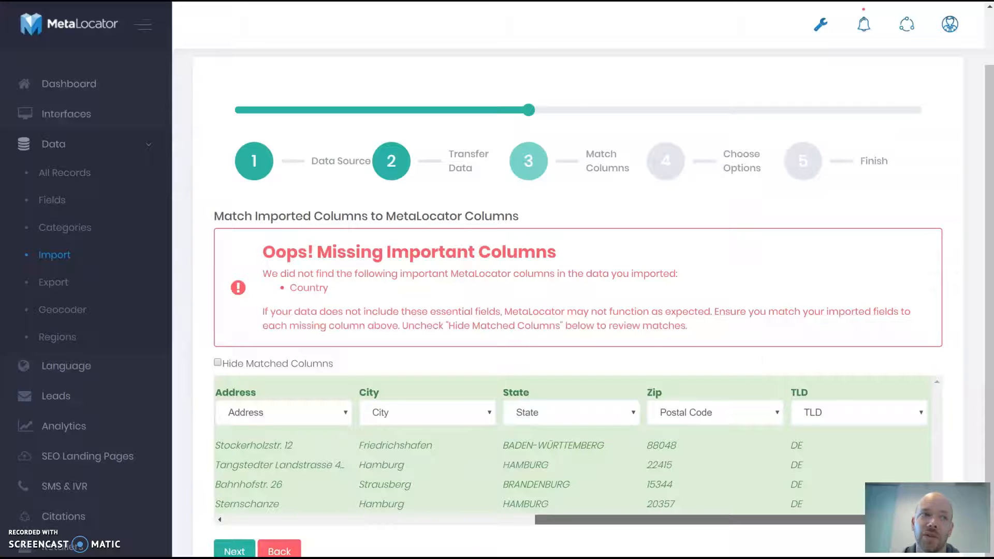
left_click(241, 549)
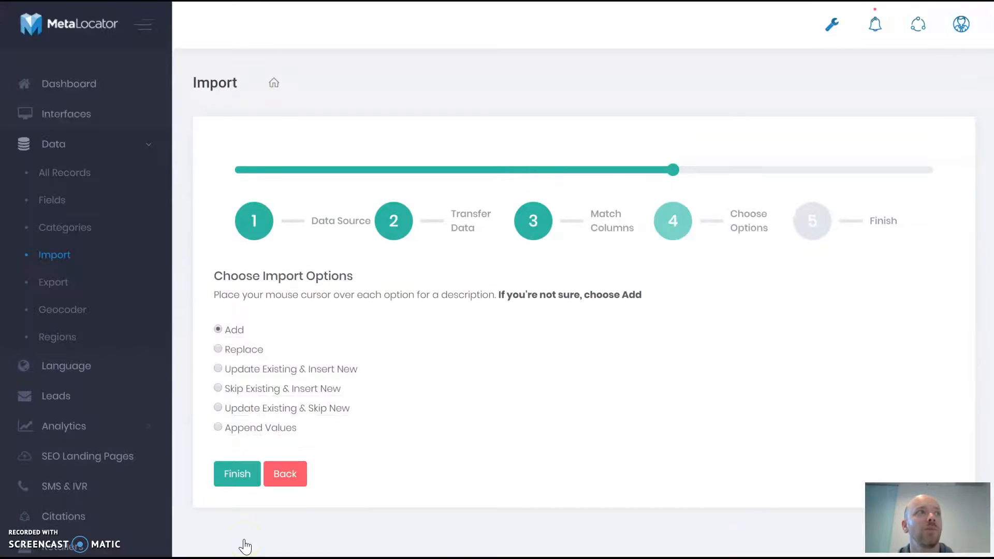
Set the import option to Replace and finish the import
left_click(218, 348)
left_click(456, 411)
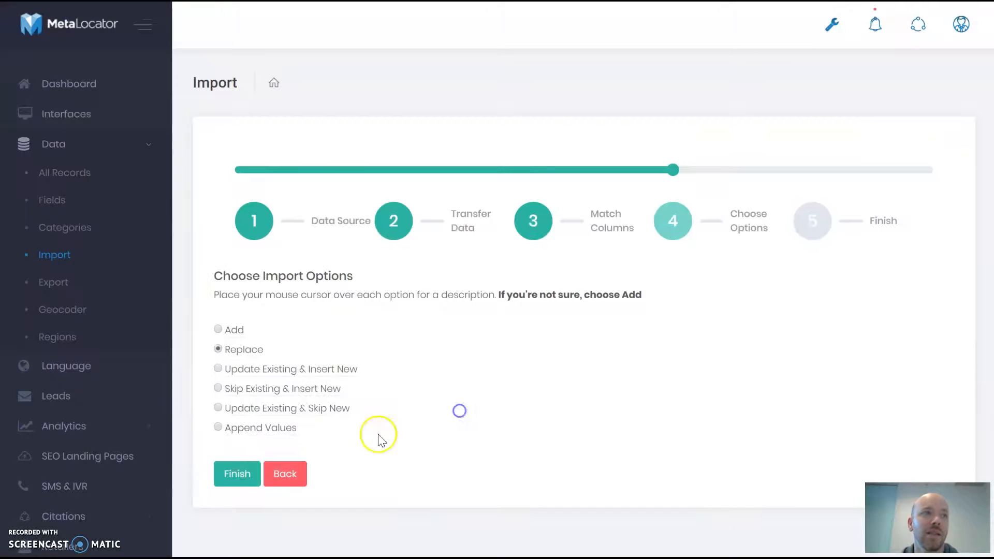
left_click(241, 481)
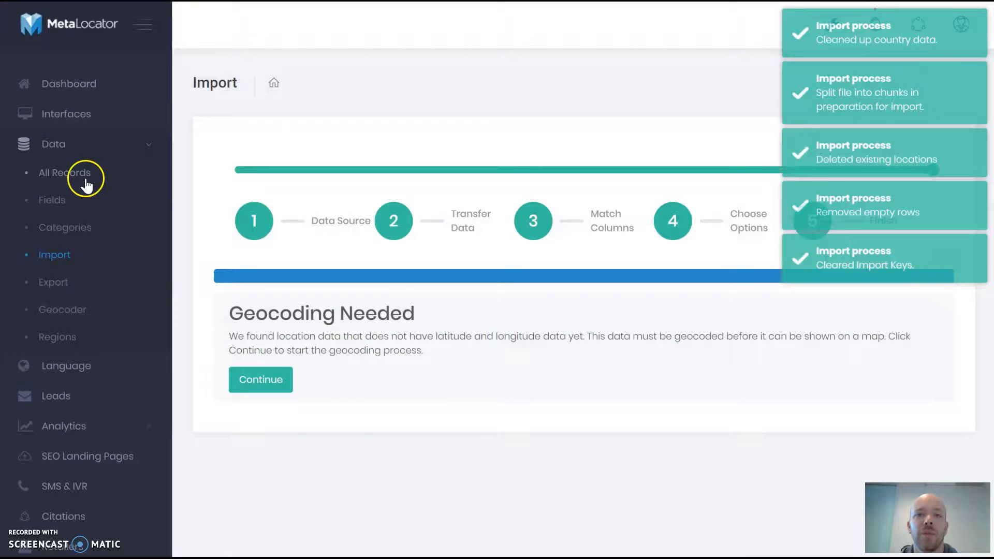
Open the first Sample record from all records and examine the External Key value in its custom fields
left_click(62, 172)
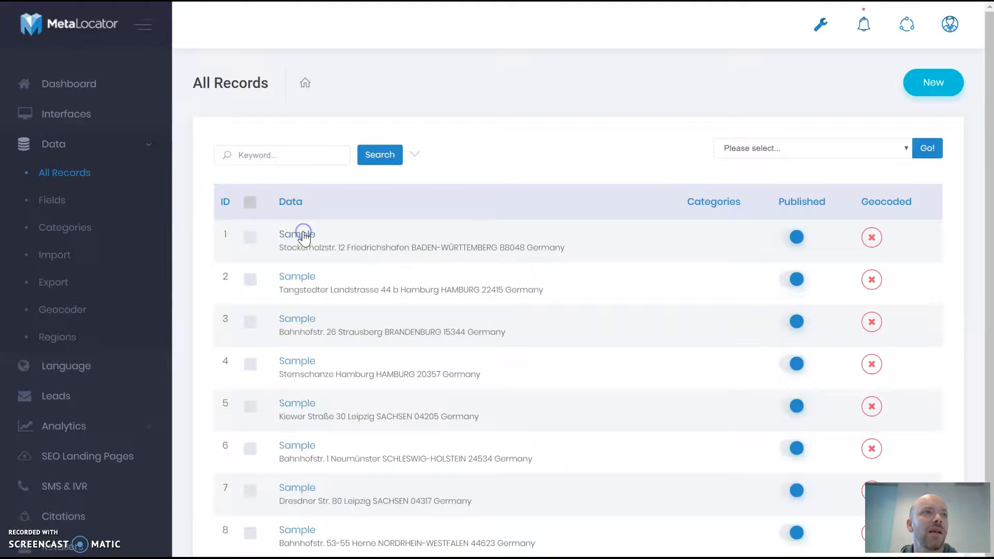
left_click(280, 253)
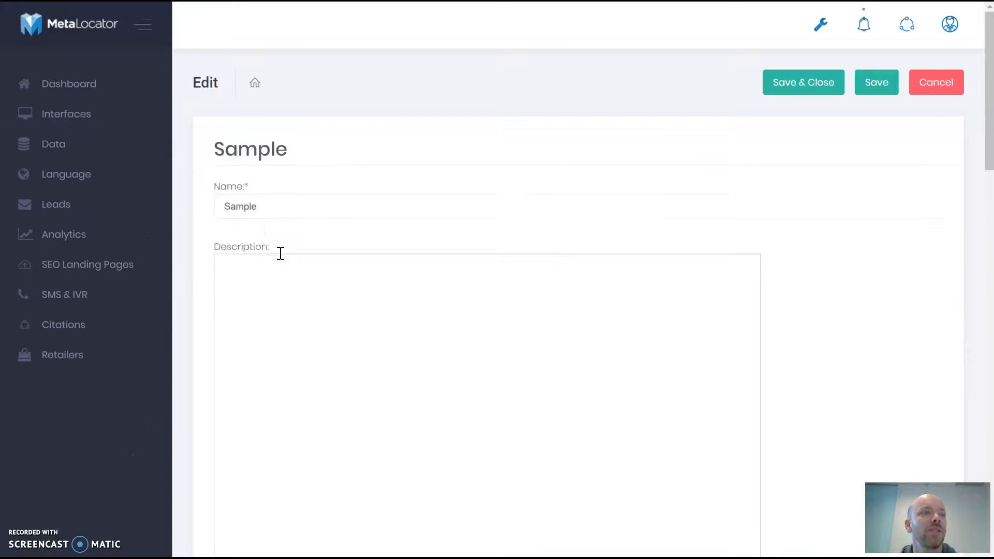
scroll(300, 219, "down", 2)
scroll(302, 223, "down", 15)
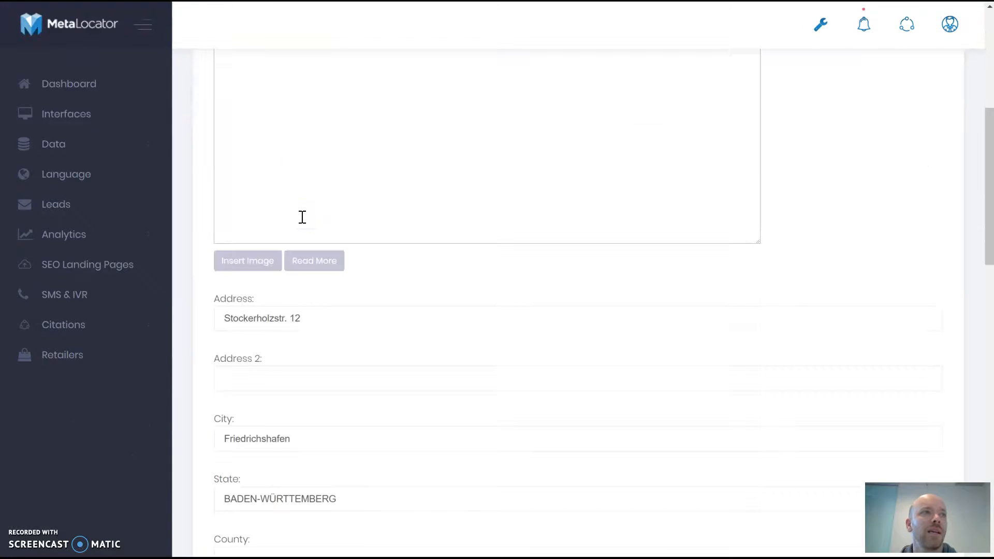
scroll(306, 264, "up", 17)
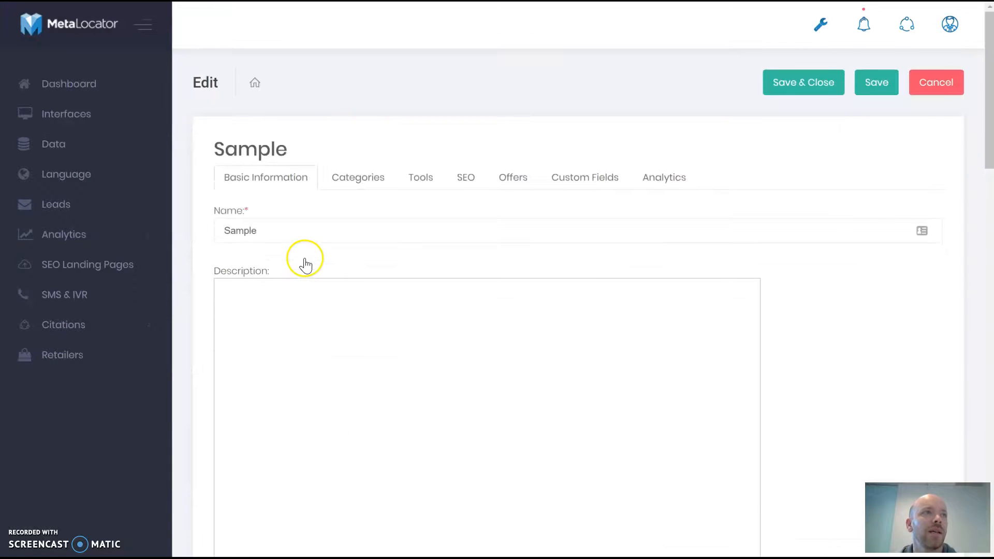
left_click(562, 185)
scroll(561, 185, "down", 9)
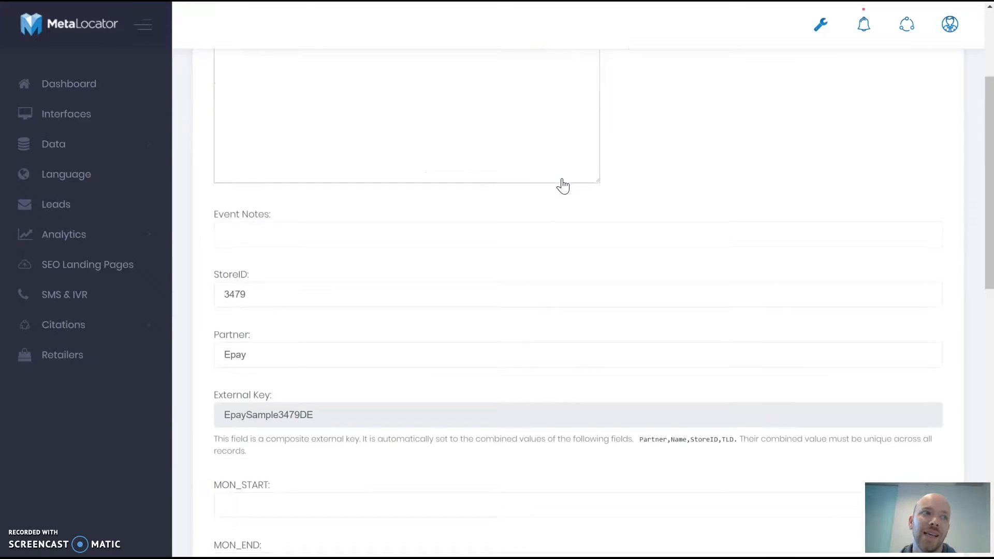
scroll(554, 189, "up", 5)
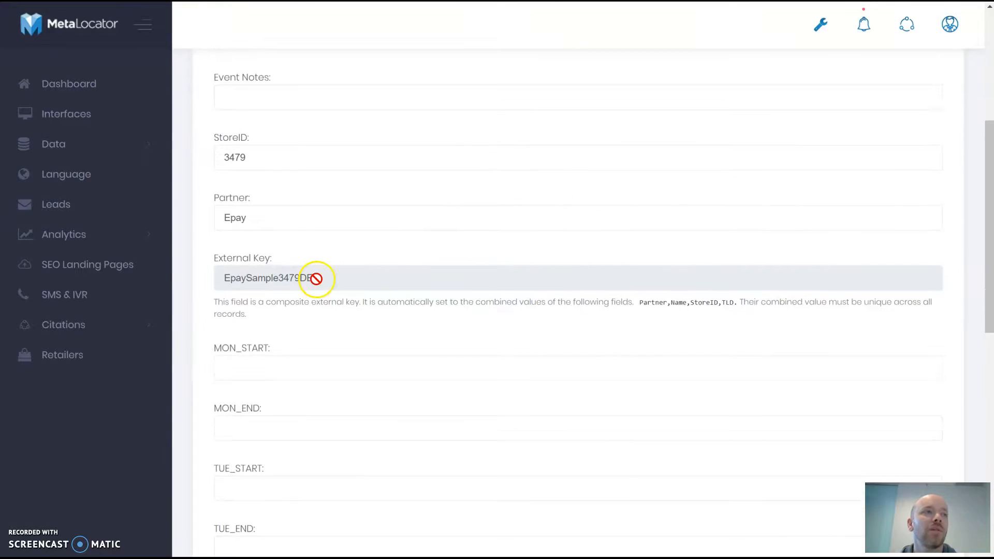
left_click_drag(315, 279, 179, 272)
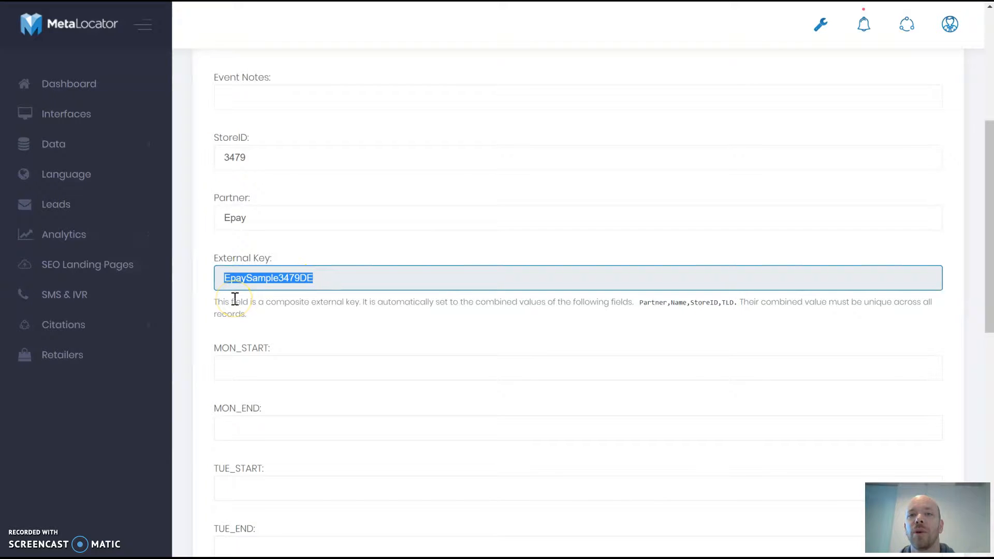